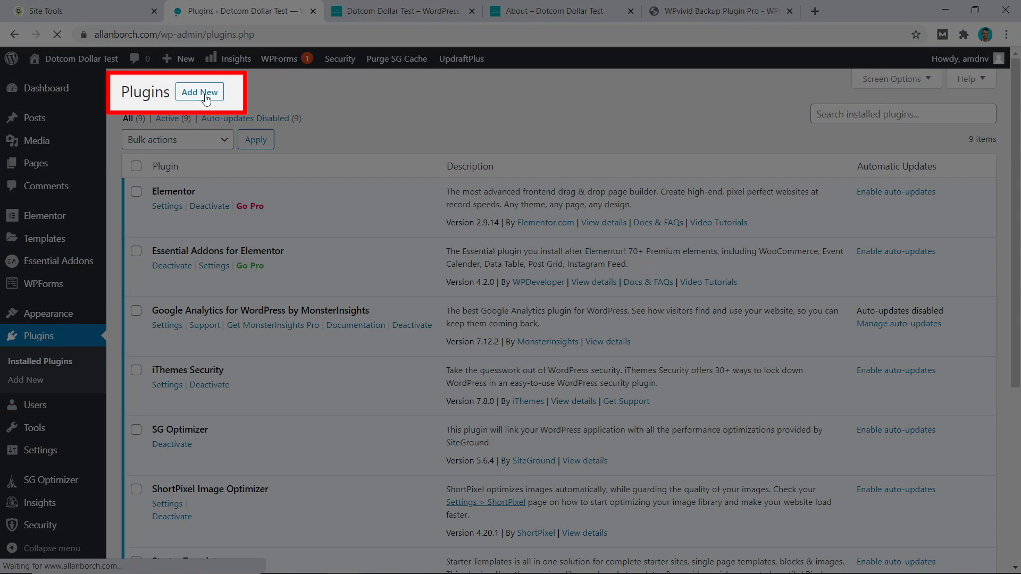
Search the plugin directory for wpvivid, then install and activate the Migrate & Backup WordPress – WPvivid Backup Plugin
{"action": "left_click", "coordinate": [206, 95]}
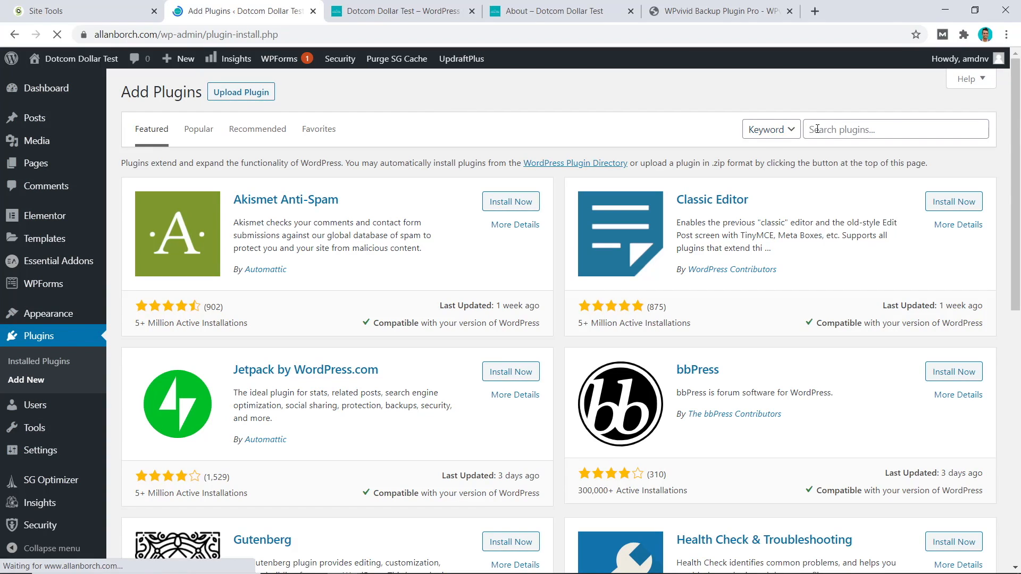
{"action": "left_click", "coordinate": [817, 130]}
{"action": "type", "text": "wpvivid"}
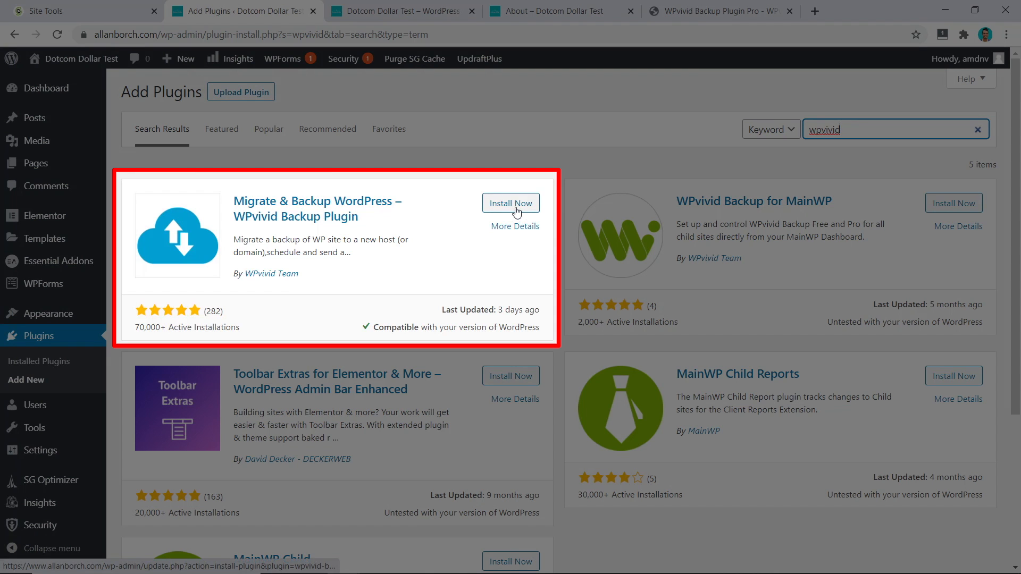
{"action": "left_click", "coordinate": [510, 203]}
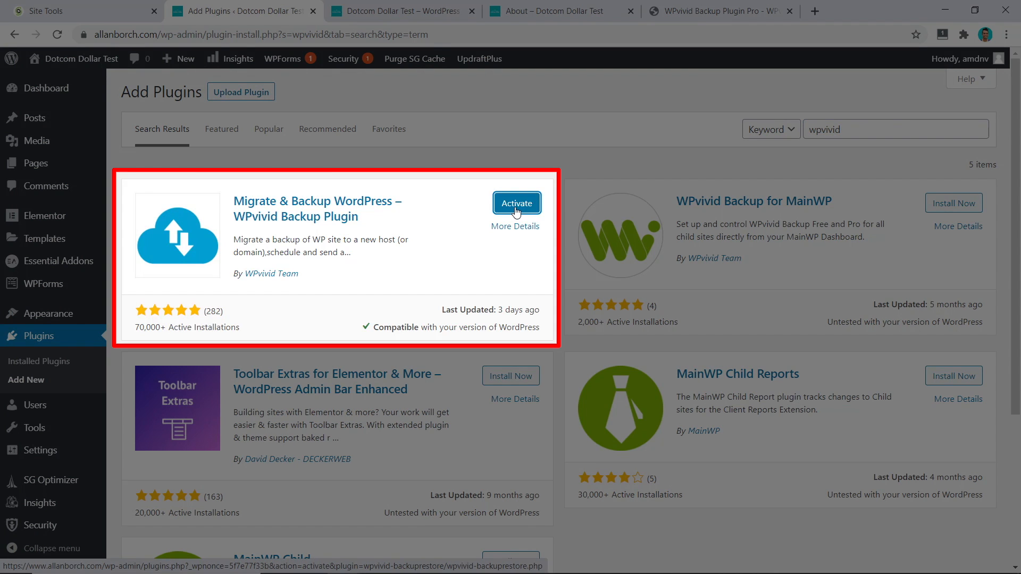
{"action": "left_click", "coordinate": [516, 210]}
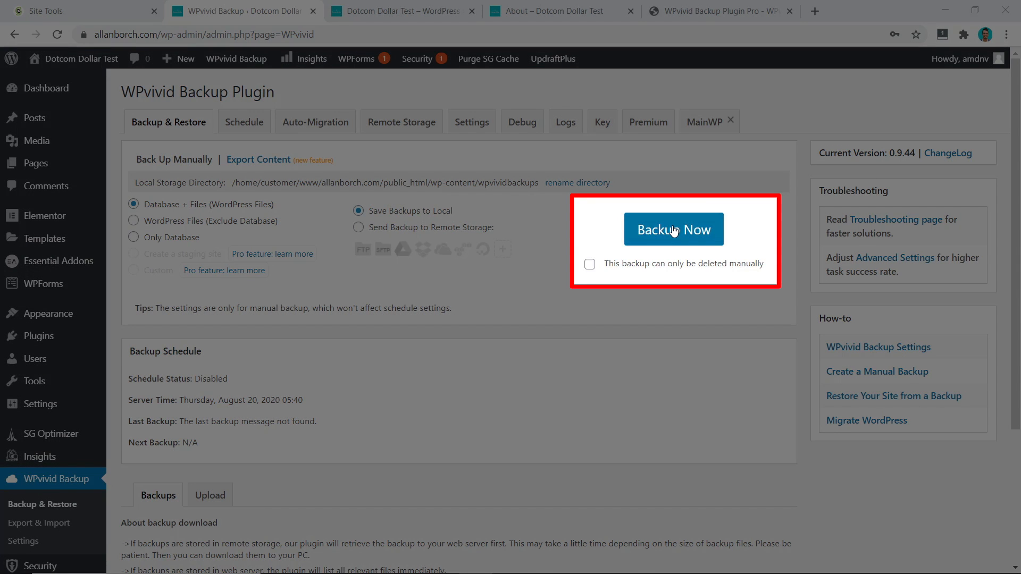
Back up the site's database and files to local storage with WPvivid and download Part01 and Part02 of the backup
{"action": "left_click", "coordinate": [674, 231]}
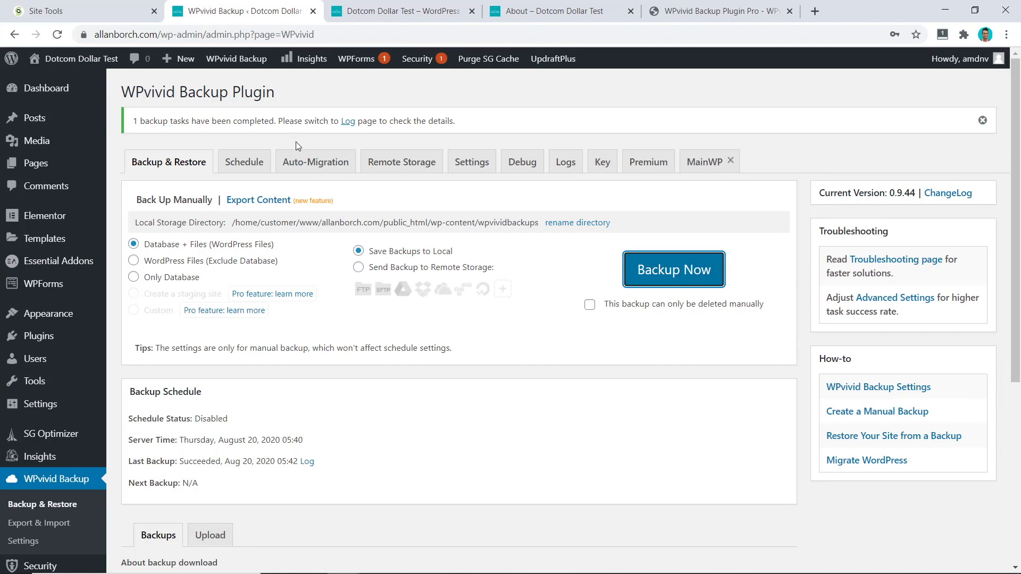
{"action": "scroll", "coordinate": [296, 141], "scroll_direction": "down", "scroll_amount": 5}
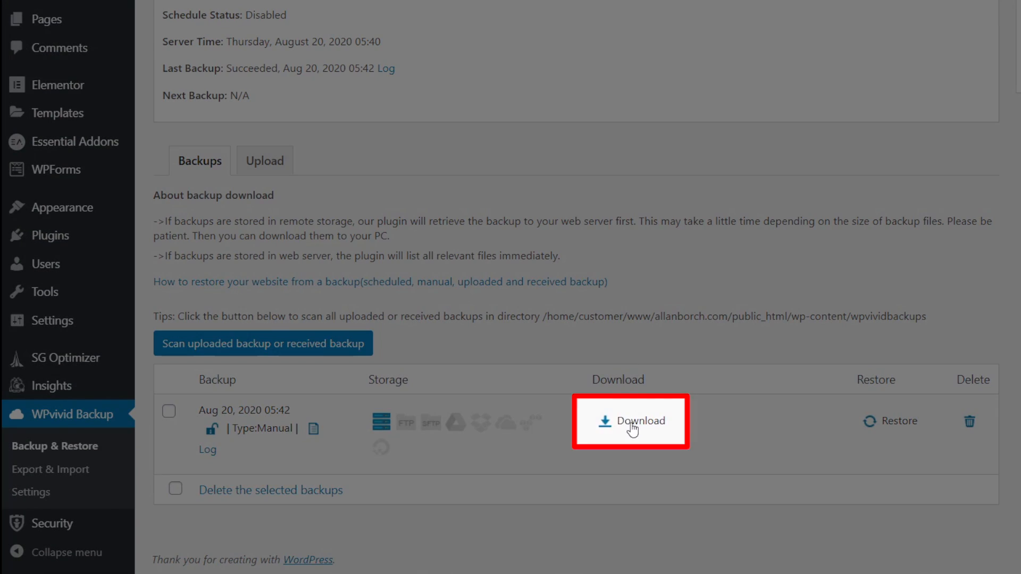
{"action": "left_click", "coordinate": [633, 421]}
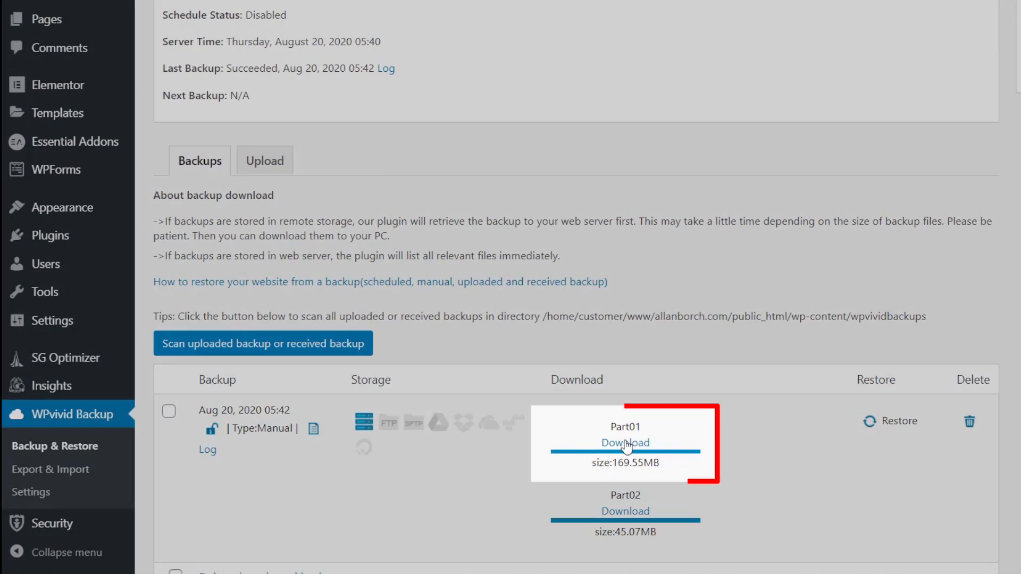
{"action": "left_click", "coordinate": [625, 444]}
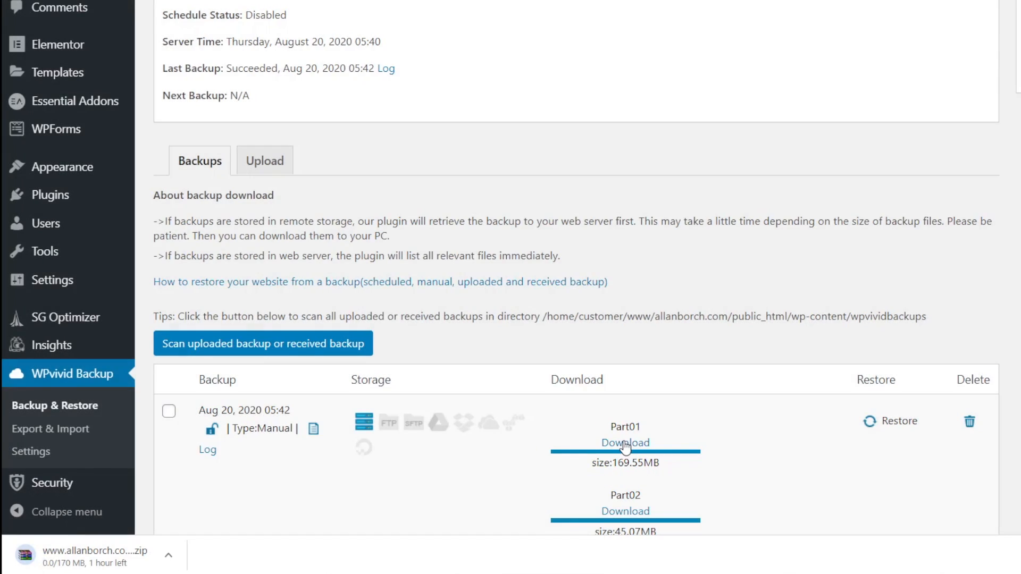
{"action": "scroll", "coordinate": [626, 441], "scroll_direction": "down", "scroll_amount": 2}
{"action": "left_click", "coordinate": [627, 430]}
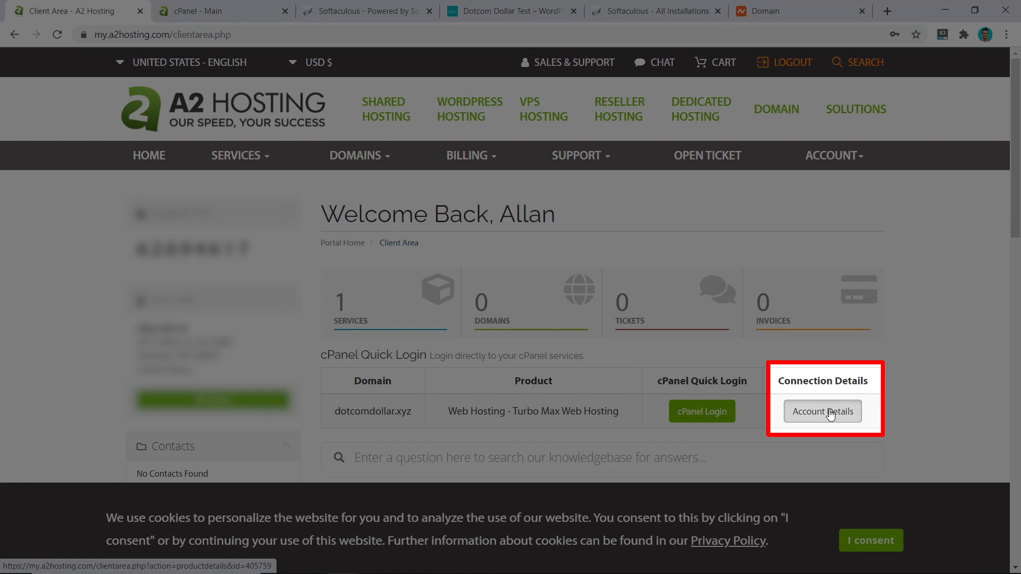
Open the hosting account's connection details in A2 Hosting and copy the first nameserver, ns1.a2hosting.com
{"action": "left_click", "coordinate": [830, 416]}
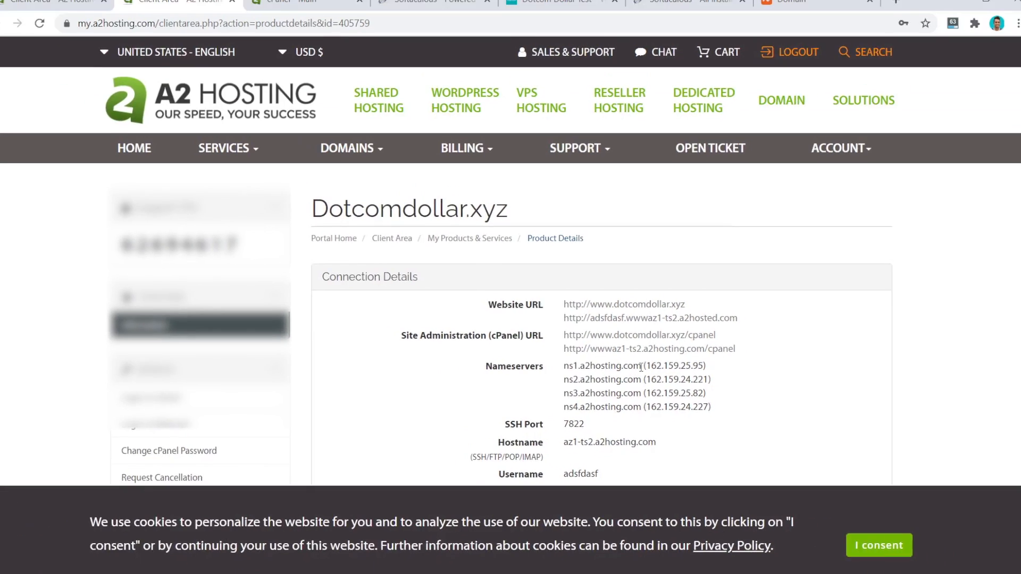
{"action": "left_click_drag", "start_coordinate": [640, 367], "coordinate": [564, 367]}
{"action": "key", "text": "ctrl+c"}
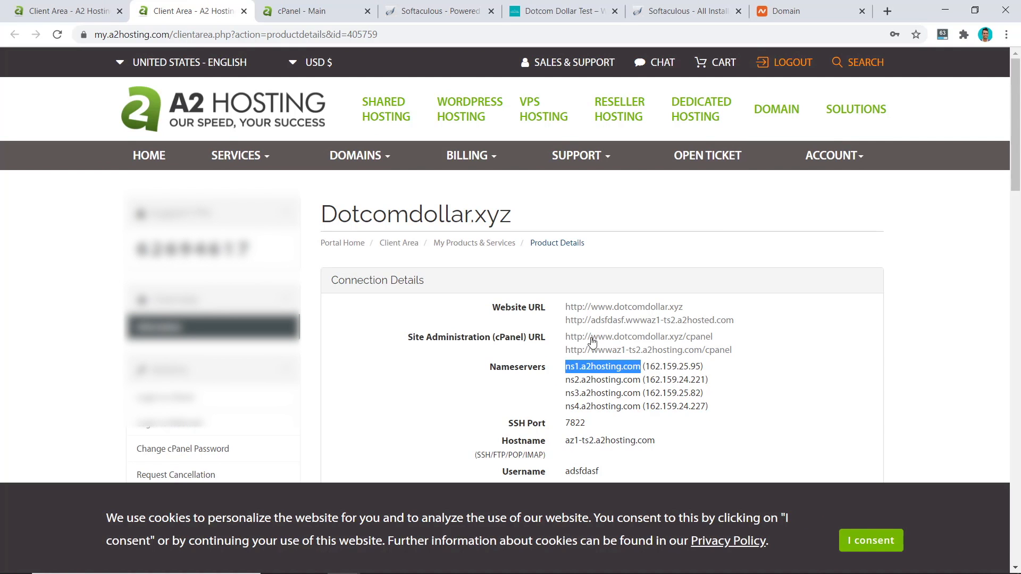
In Namecheap, set the domain's custom DNS nameservers to ns1, ns2, ns3 and ns4.a2hosting.com and save them
{"action": "left_click", "coordinate": [780, 16]}
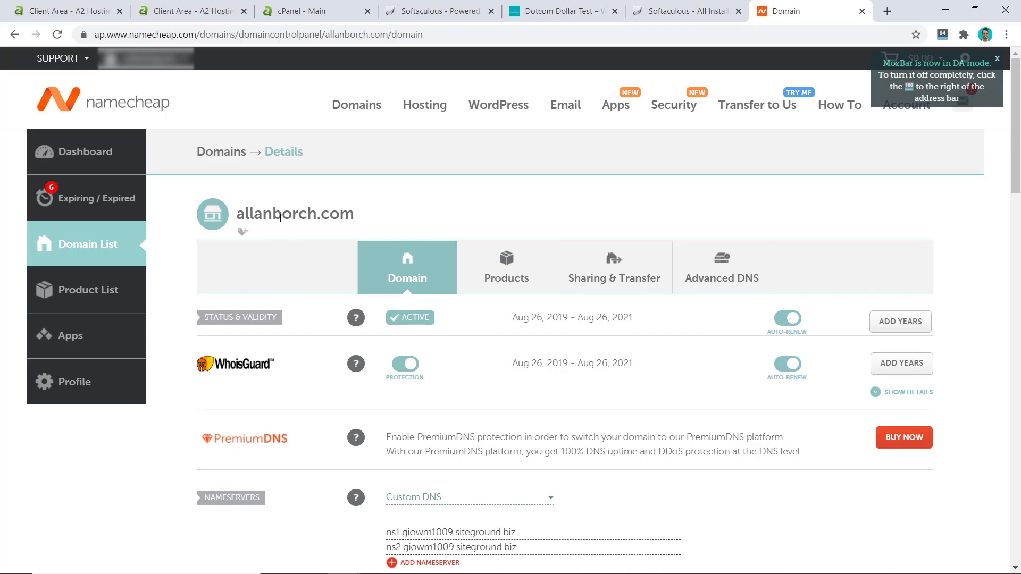
{"action": "scroll", "coordinate": [283, 213], "scroll_direction": "down", "scroll_amount": 4}
{"action": "left_click", "coordinate": [431, 332]}
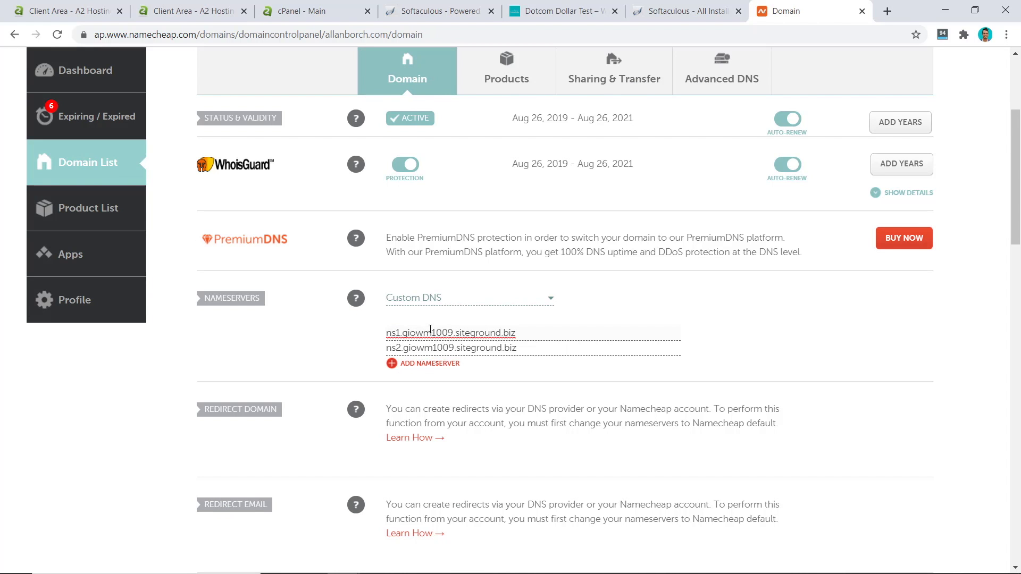
{"action": "key", "text": "ctrl+a"}
{"action": "key", "text": "ctrl+v"}
{"action": "left_click_drag", "start_coordinate": [523, 348], "coordinate": [378, 353]}
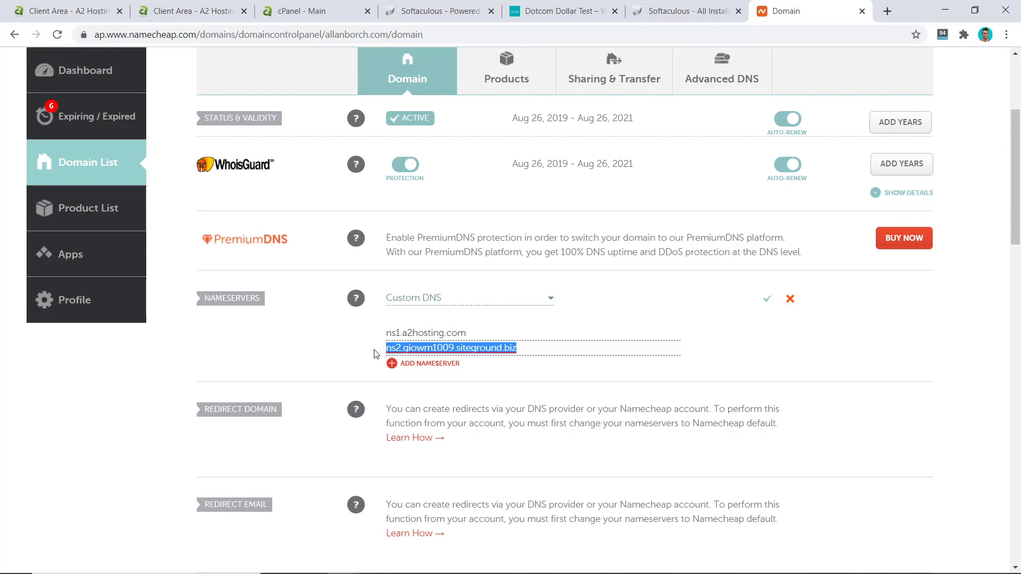
{"action": "type", "text": "ns2.a2hosting.com"}
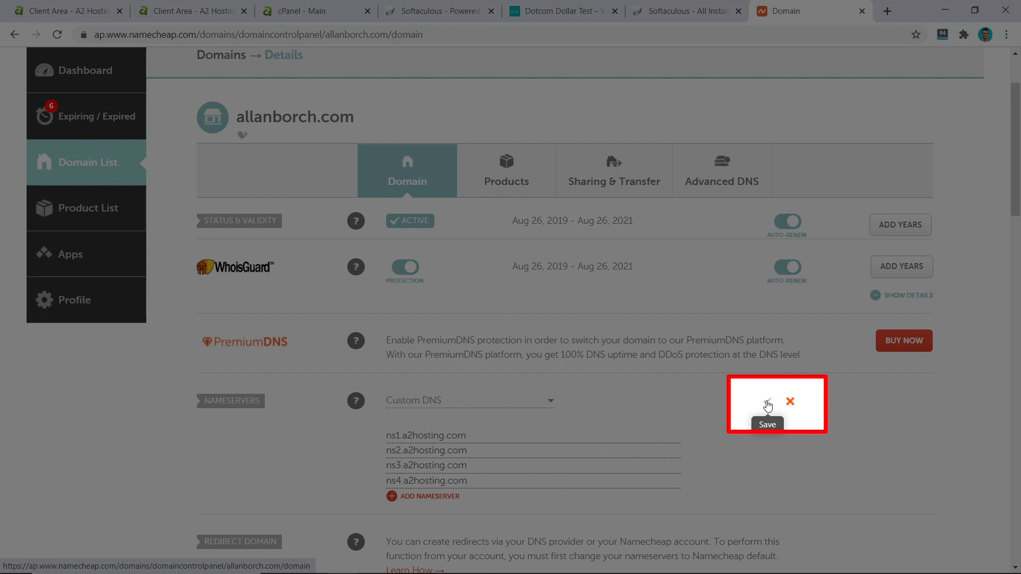
{"action": "left_click", "coordinate": [767, 404]}
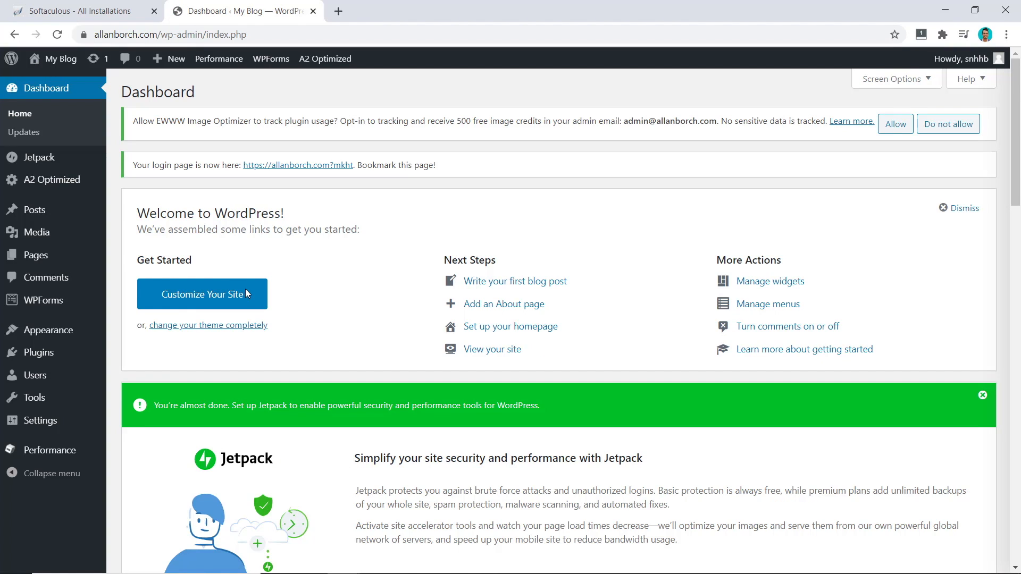
Install the WPvivid Backup plugin on the new WordPress site and upload the part001 and part002 backup ZIP files
{"action": "mouse_move", "coordinate": [37, 354]}
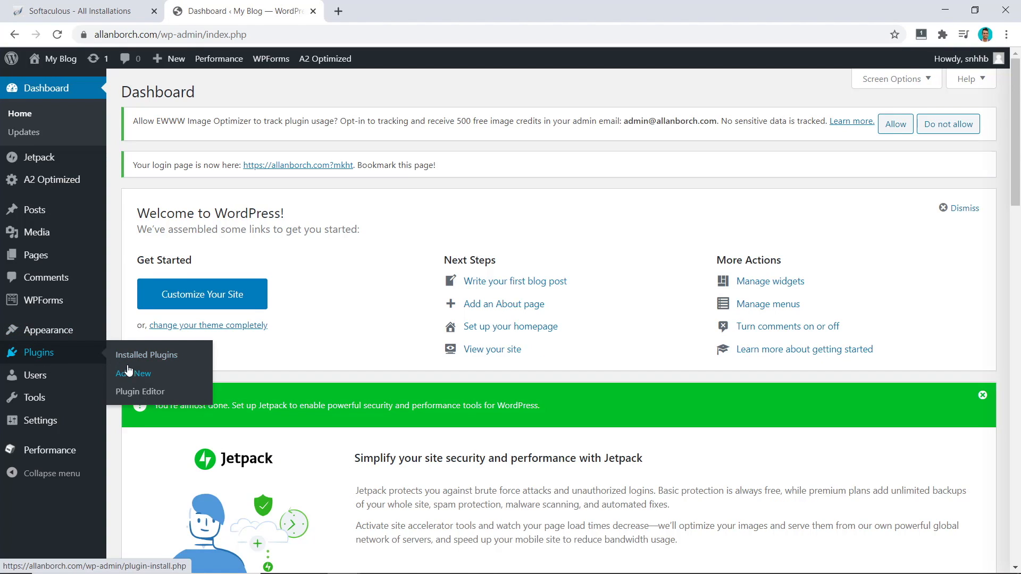
{"action": "left_click", "coordinate": [141, 376]}
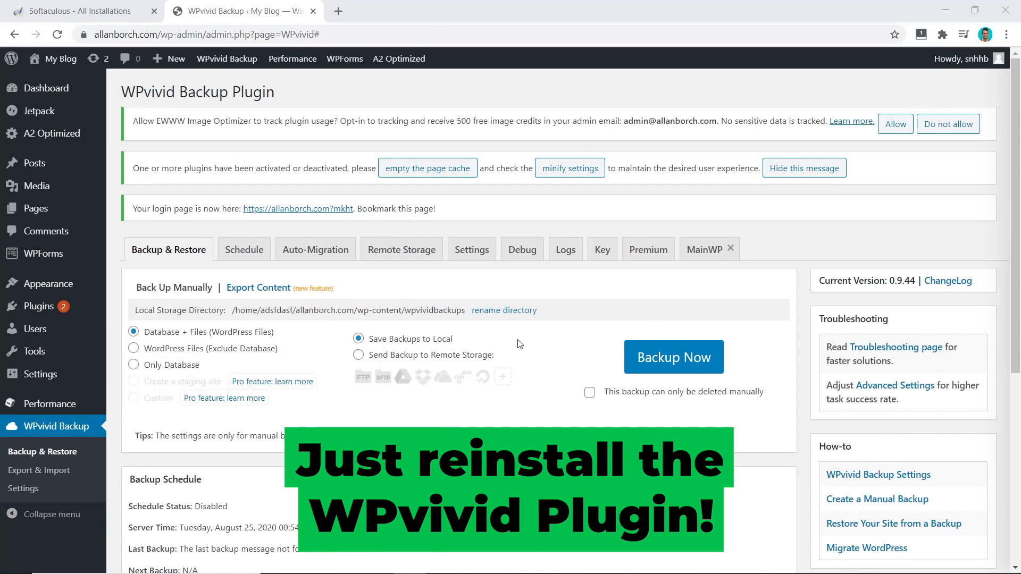
{"action": "scroll", "coordinate": [394, 311], "scroll_direction": "down", "scroll_amount": 6}
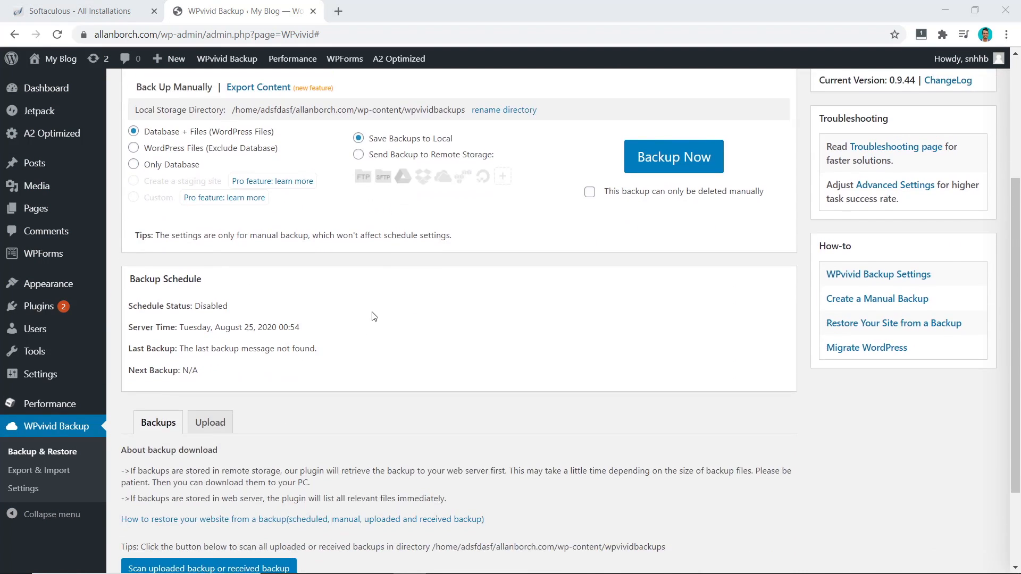
{"action": "left_click", "coordinate": [201, 310]}
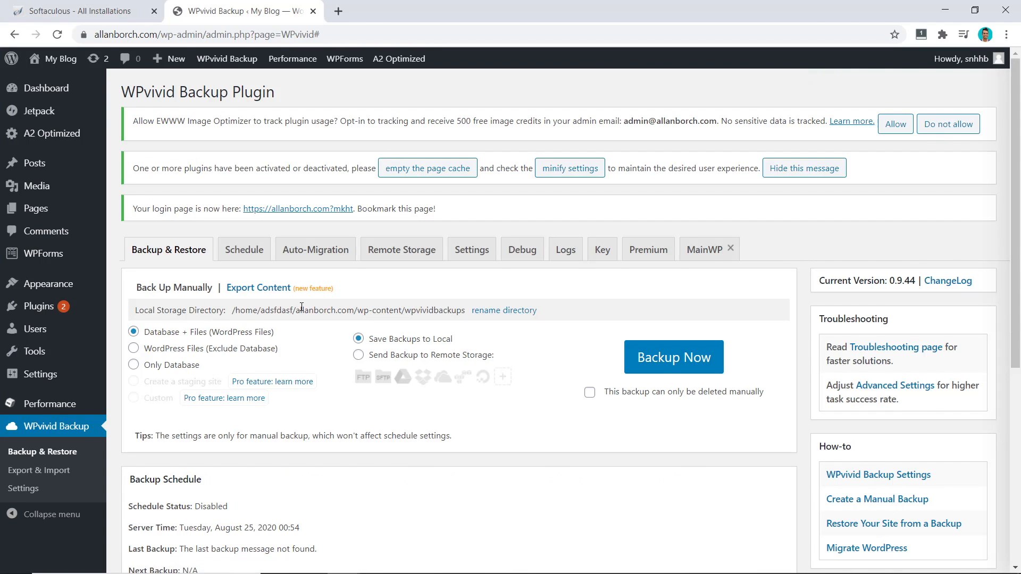
{"action": "scroll", "coordinate": [470, 357], "scroll_direction": "down", "scroll_amount": 6}
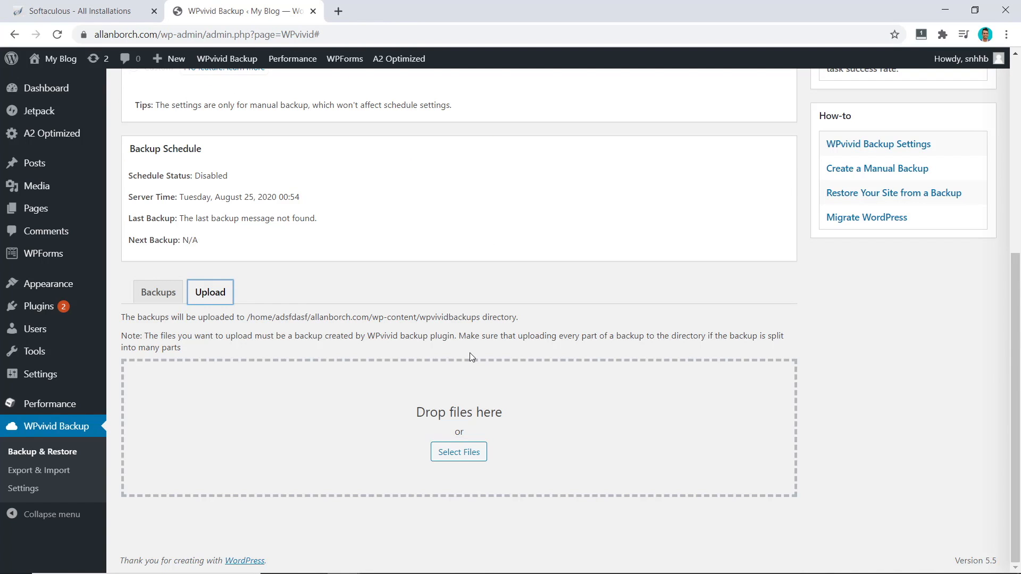
{"action": "left_click", "coordinate": [446, 453]}
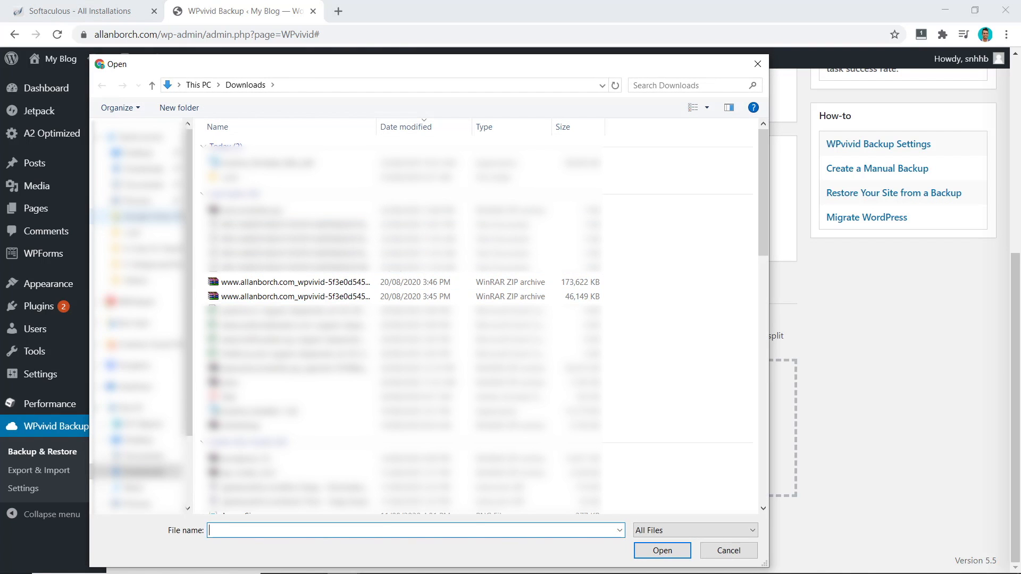
{"action": "left_click", "coordinate": [307, 282]}
{"action": "left_click", "coordinate": [296, 296], "text": "shift"}
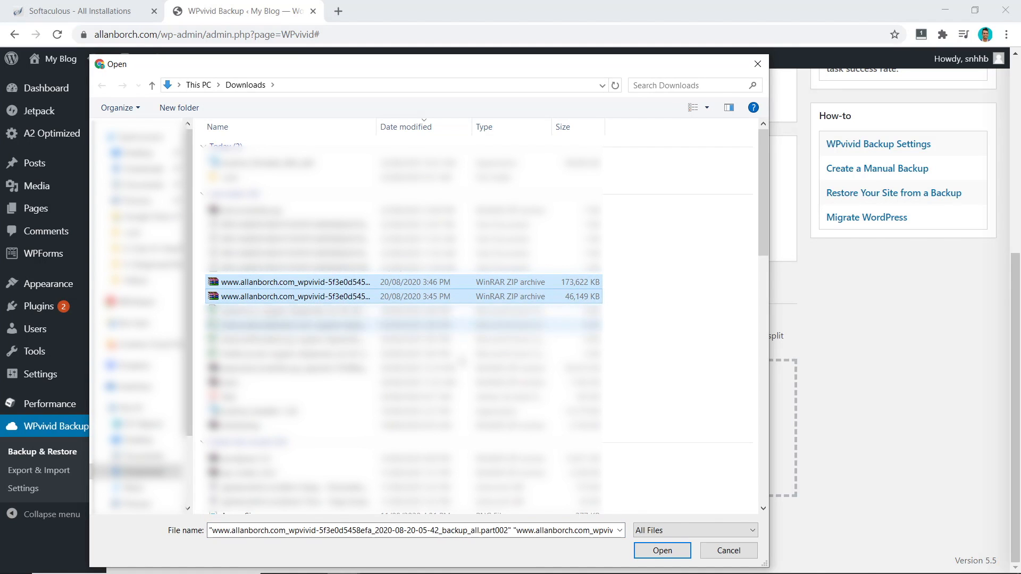
{"action": "left_click", "coordinate": [659, 547]}
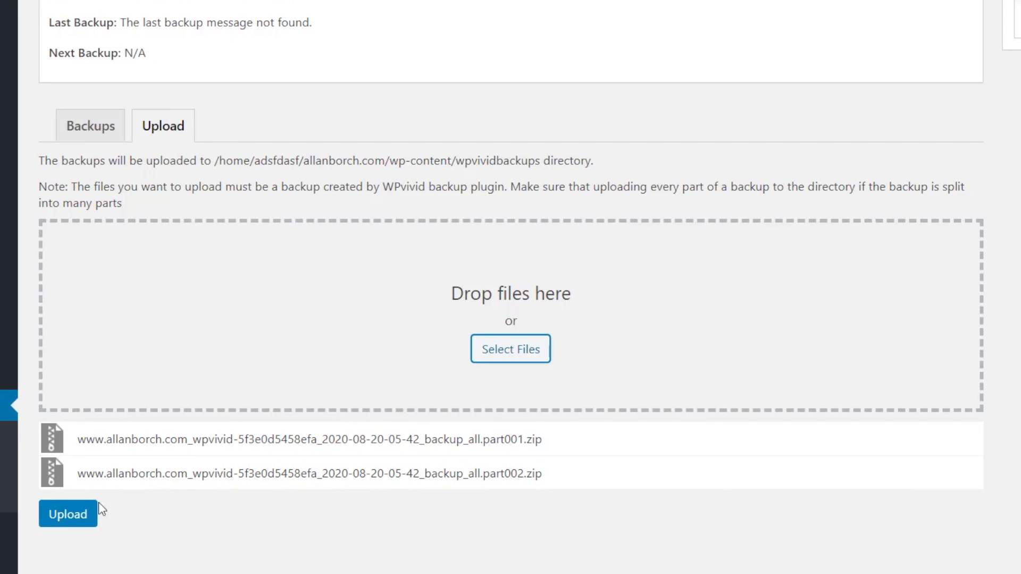
{"action": "left_click", "coordinate": [85, 517]}
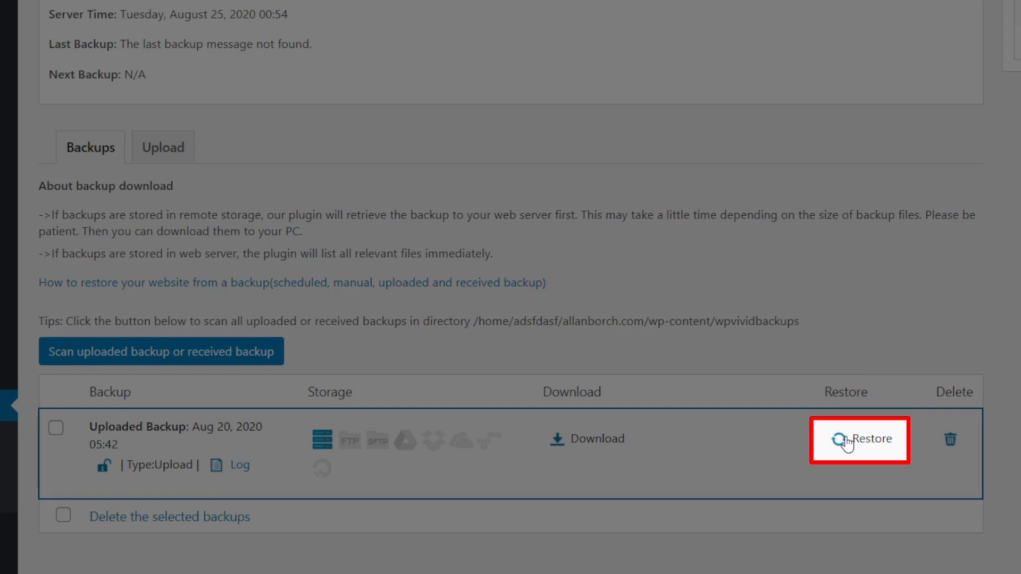
Restore the site from the uploaded Aug 20, 2020 05:42 backup and confirm the dialogs
{"action": "left_click", "coordinate": [842, 437]}
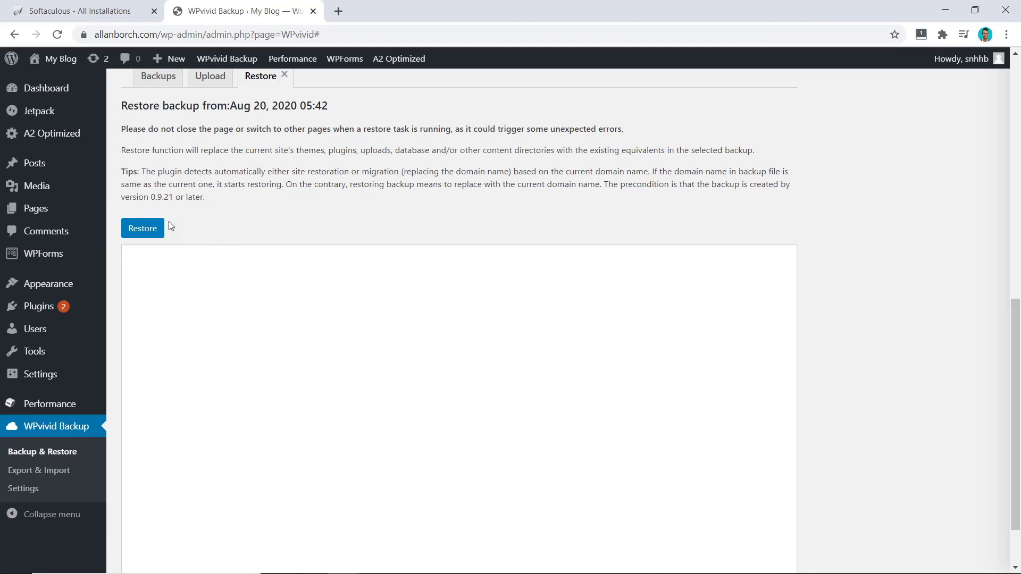
{"action": "left_click", "coordinate": [141, 230]}
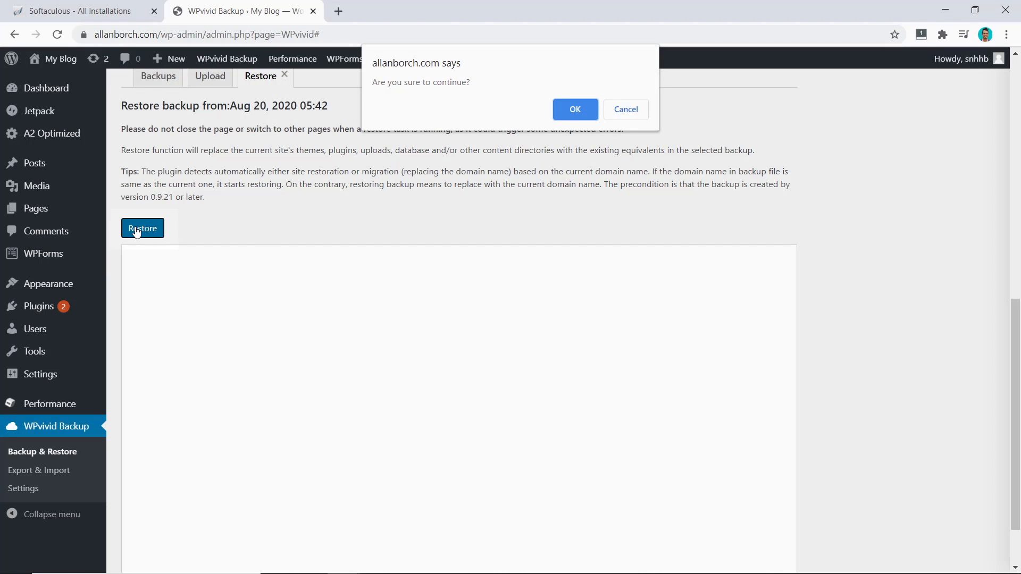
{"action": "left_click", "coordinate": [564, 111]}
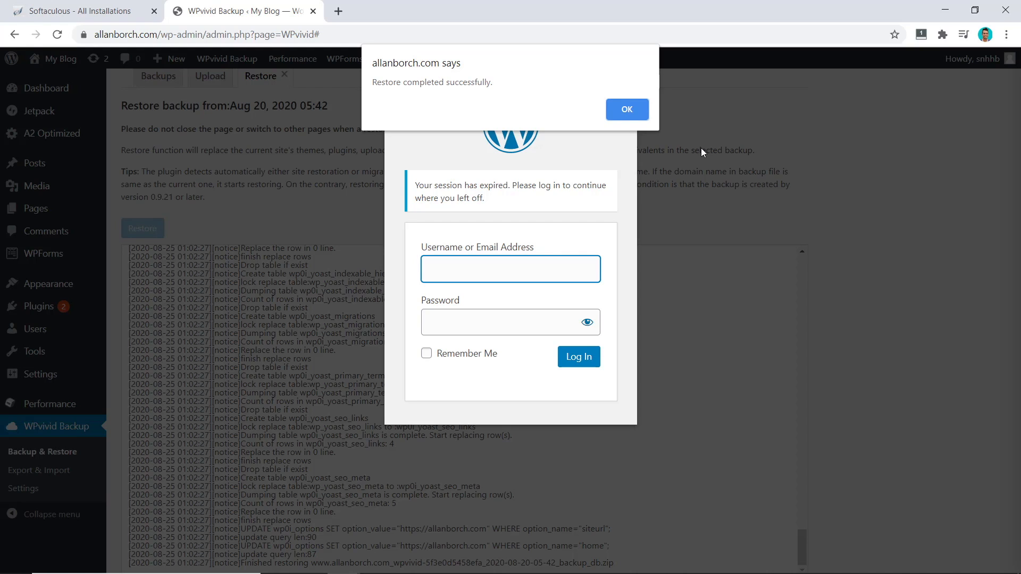
{"action": "key", "text": "Return"}
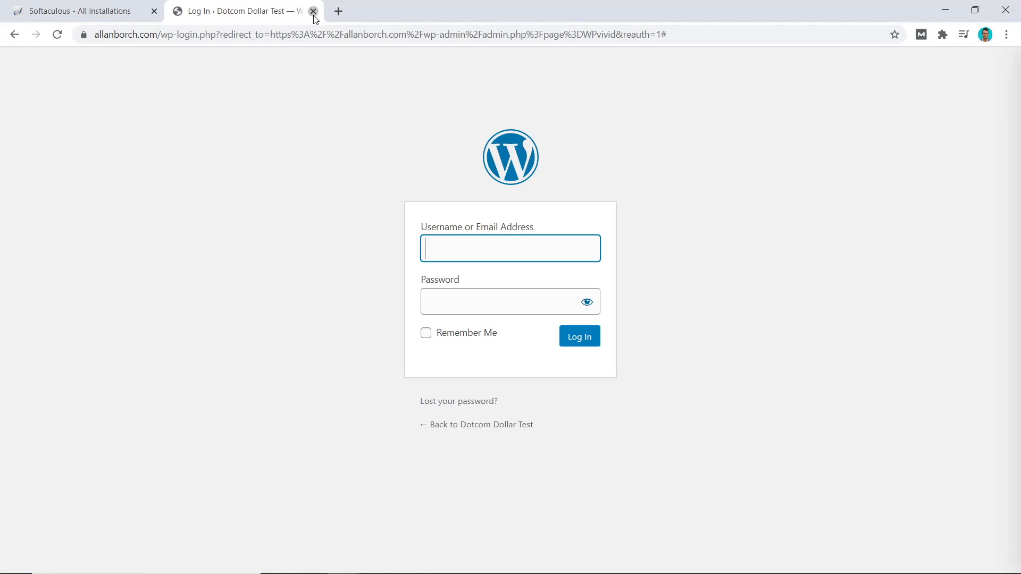
Leave the login page, open the restored site's dashboard from Softaculous and examine its homepage in the Astra theme customizer
{"action": "left_click", "coordinate": [313, 11]}
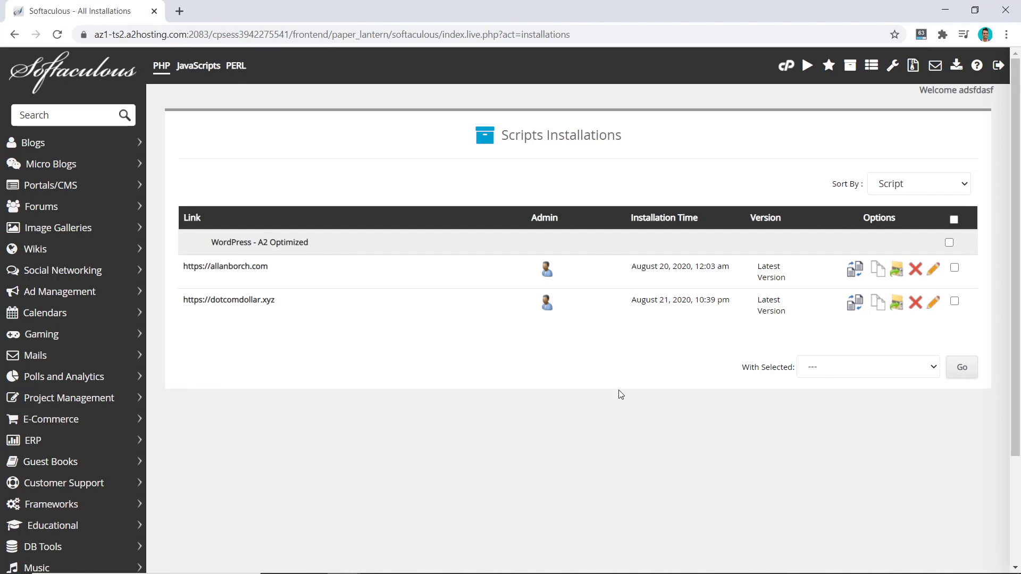
{"action": "double_click", "coordinate": [546, 304]}
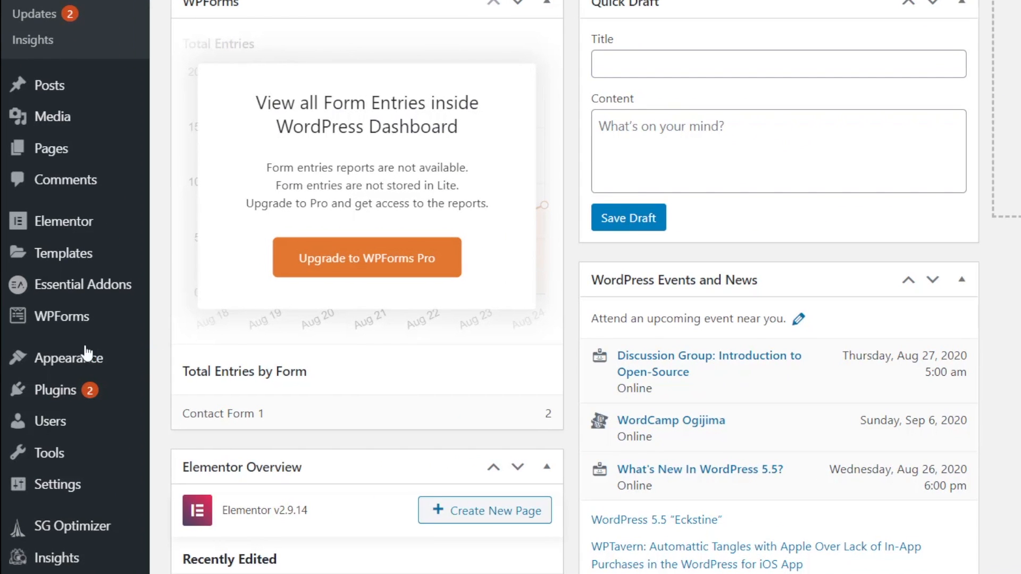
{"action": "mouse_move", "coordinate": [50, 377]}
{"action": "left_click", "coordinate": [200, 370]}
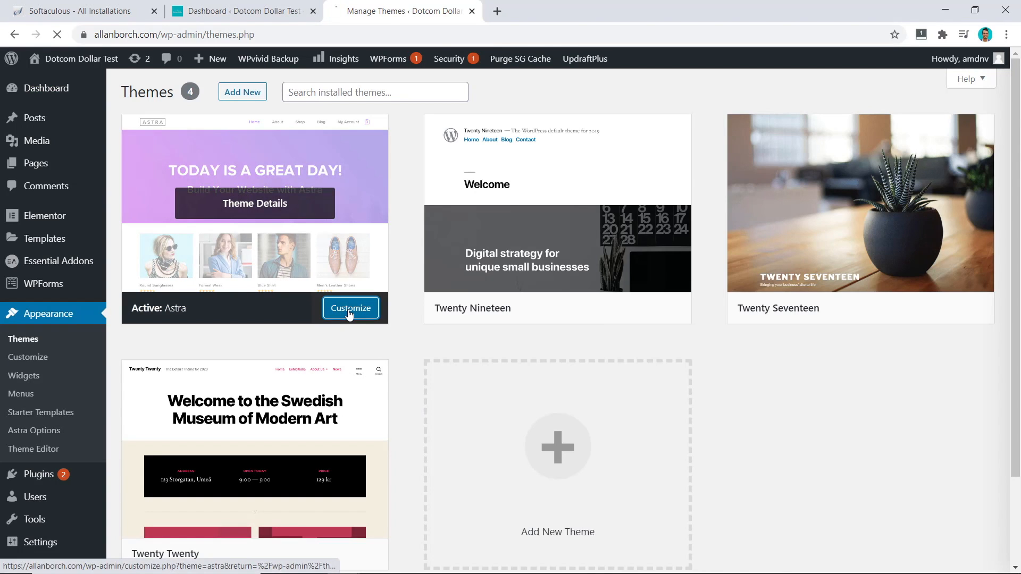
{"action": "left_click", "coordinate": [349, 311]}
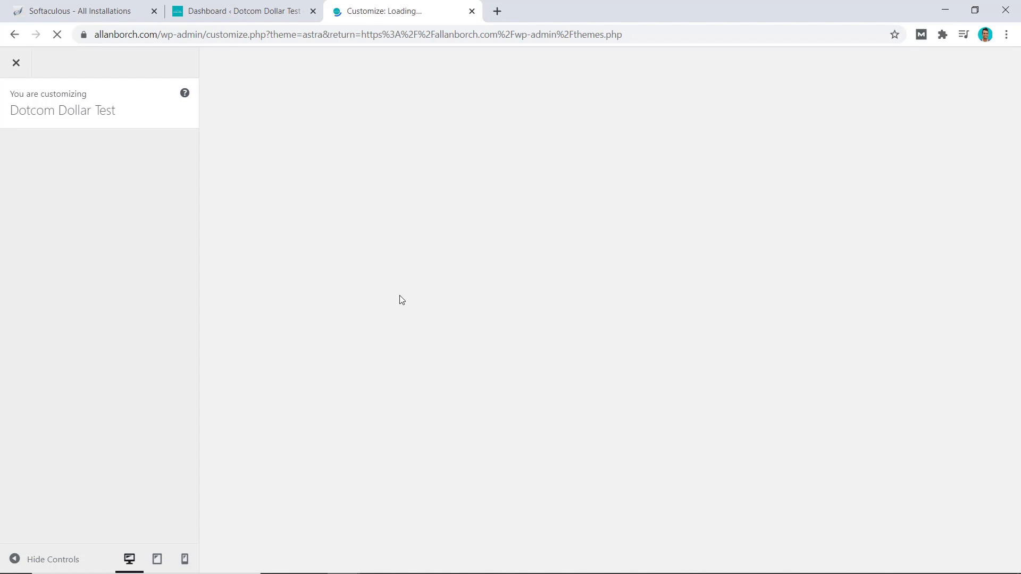
{"action": "scroll", "coordinate": [586, 324], "scroll_direction": "down", "scroll_amount": 5}
{"action": "scroll", "coordinate": [586, 323], "scroll_direction": "down", "scroll_amount": 5}
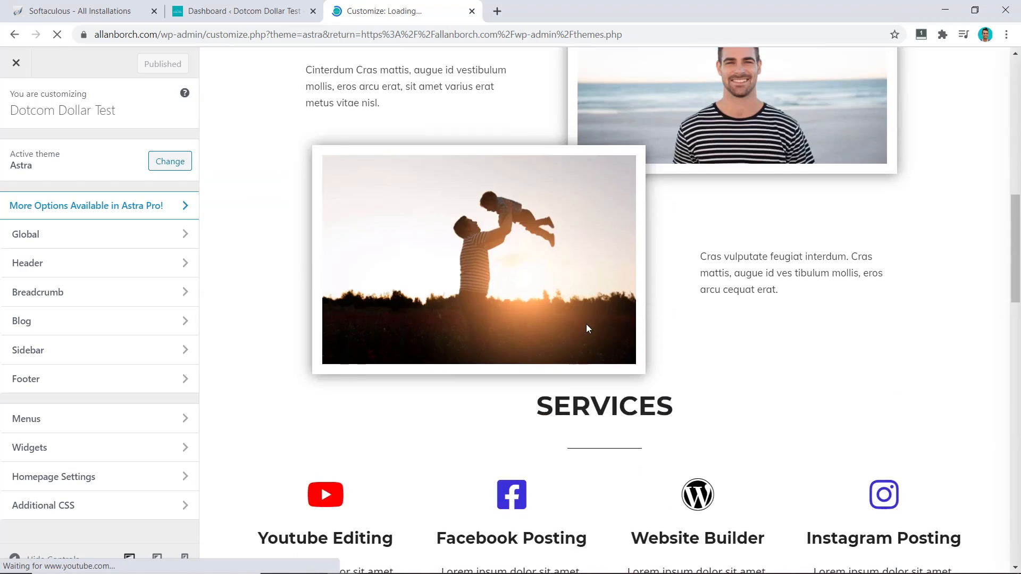
{"action": "scroll", "coordinate": [586, 324], "scroll_direction": "down", "scroll_amount": 10}
{"action": "scroll", "coordinate": [586, 324], "scroll_direction": "down", "scroll_amount": 10}
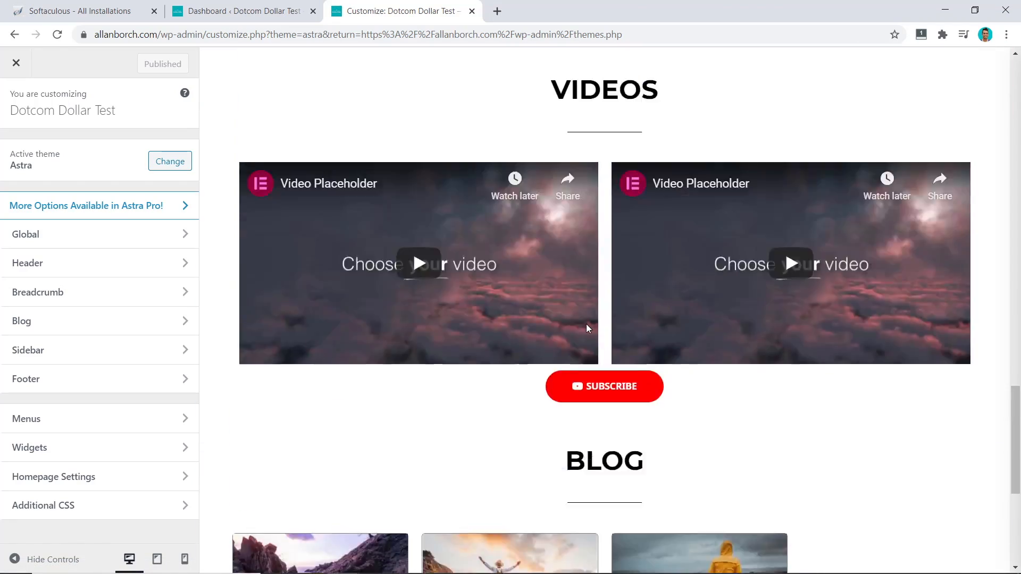
From the dashboard's list of all pages, view the restored About page and examine its content from header to footer
{"action": "scroll", "coordinate": [586, 324], "scroll_direction": "up", "scroll_amount": 20}
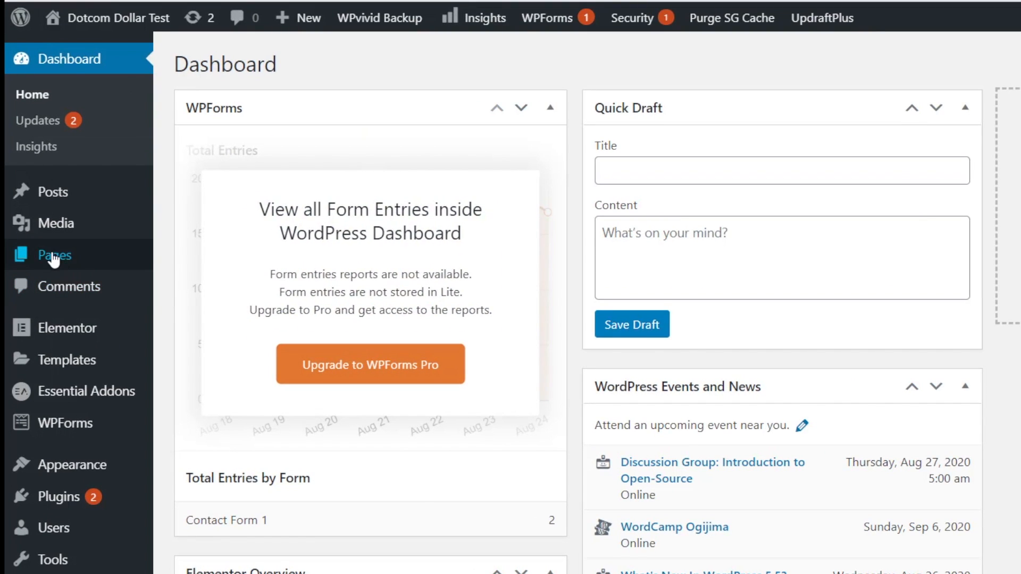
{"action": "mouse_move", "coordinate": [47, 218]}
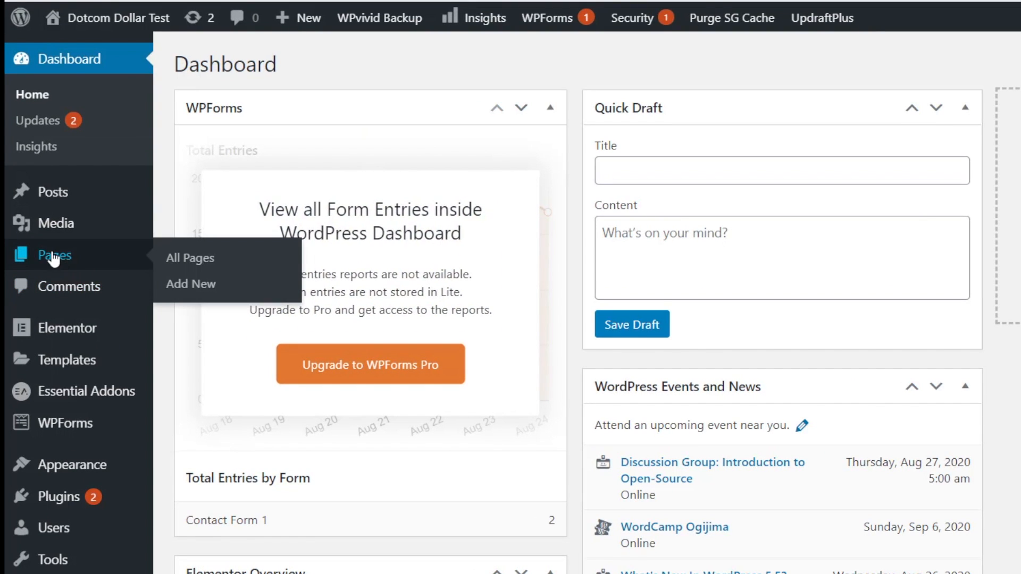
{"action": "left_click", "coordinate": [192, 257]}
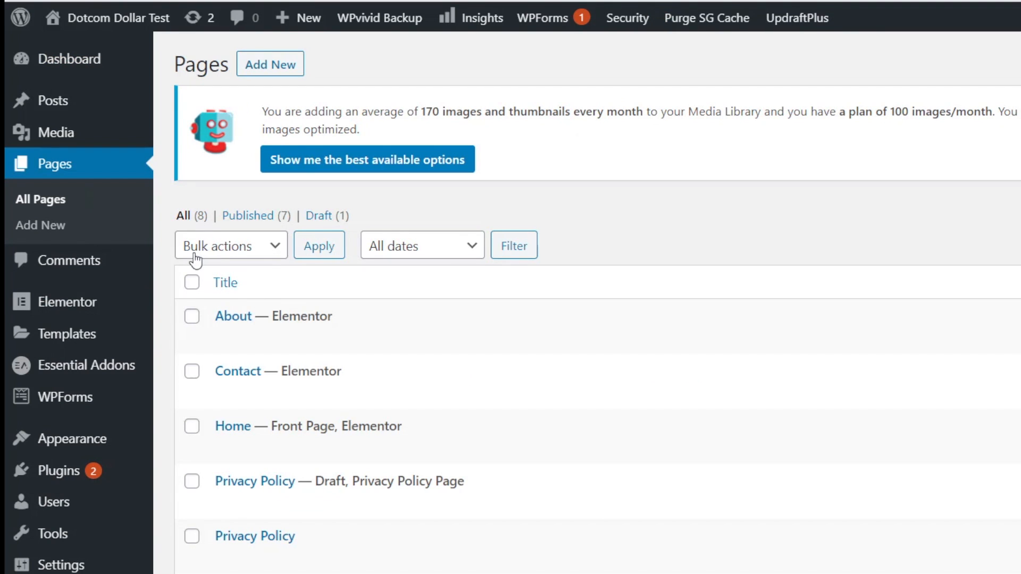
{"action": "left_click", "coordinate": [356, 341]}
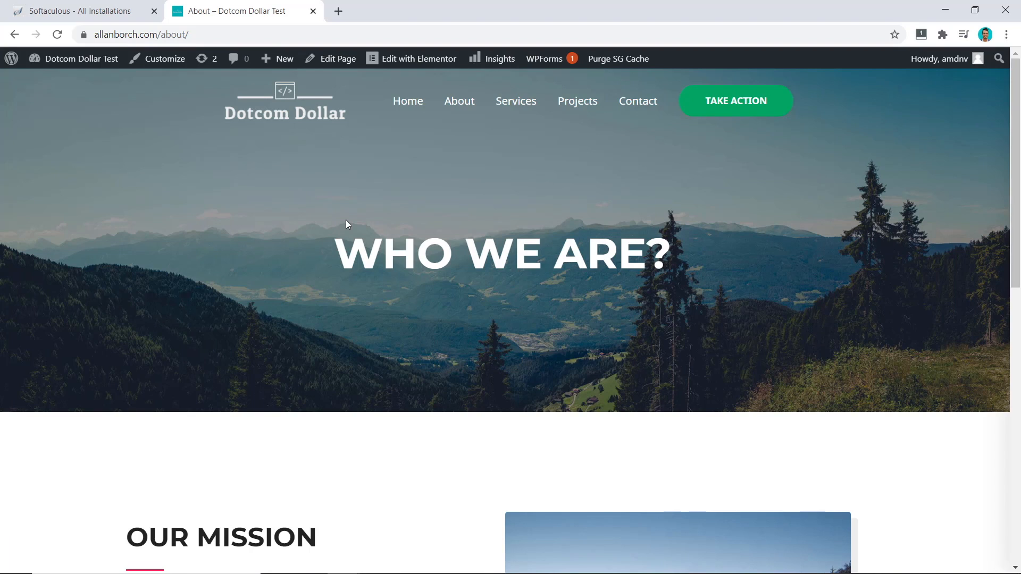
{"action": "scroll", "coordinate": [346, 221], "scroll_direction": "down", "scroll_amount": 10}
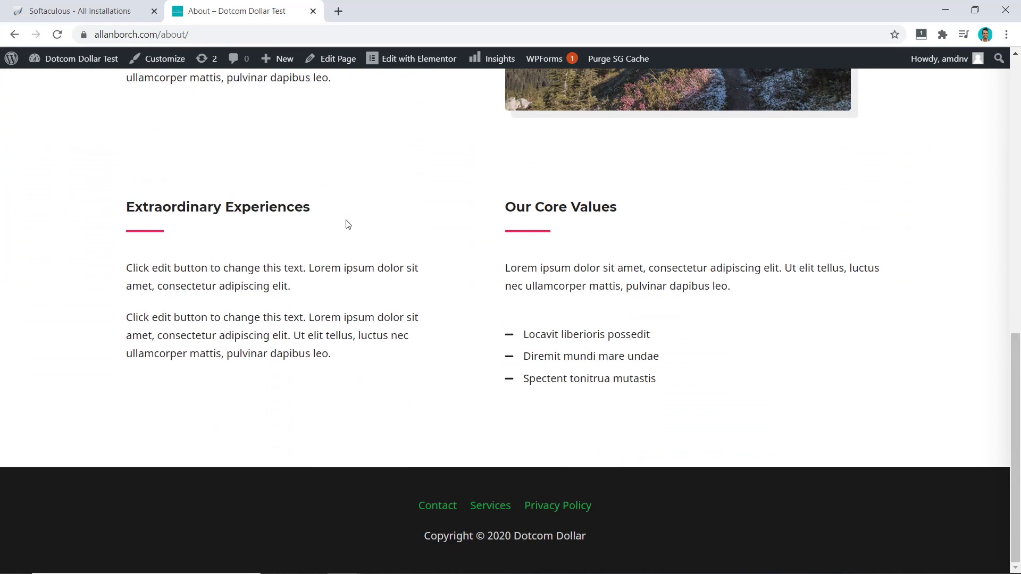
{"action": "scroll", "coordinate": [347, 224], "scroll_direction": "up", "scroll_amount": 10}
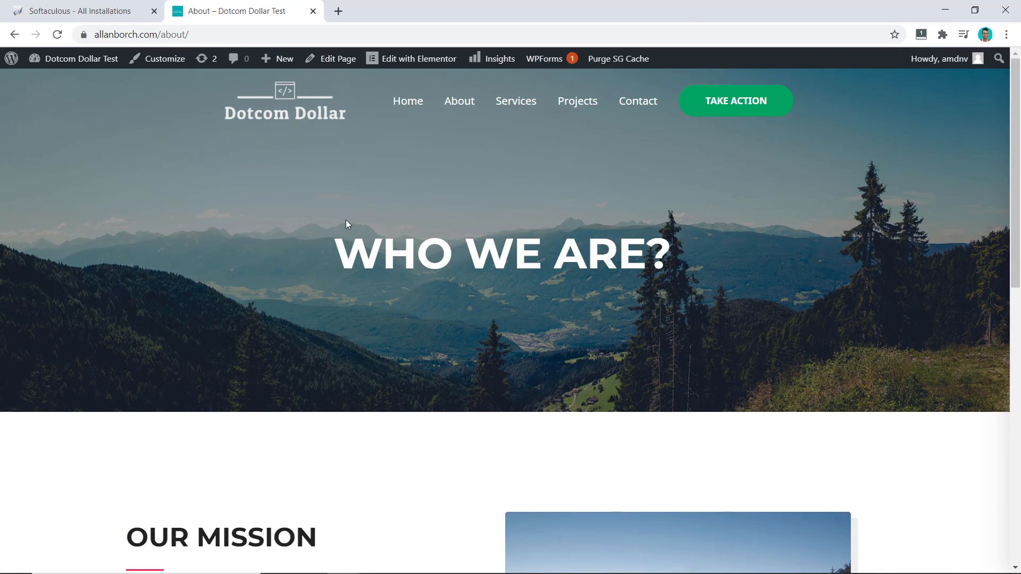